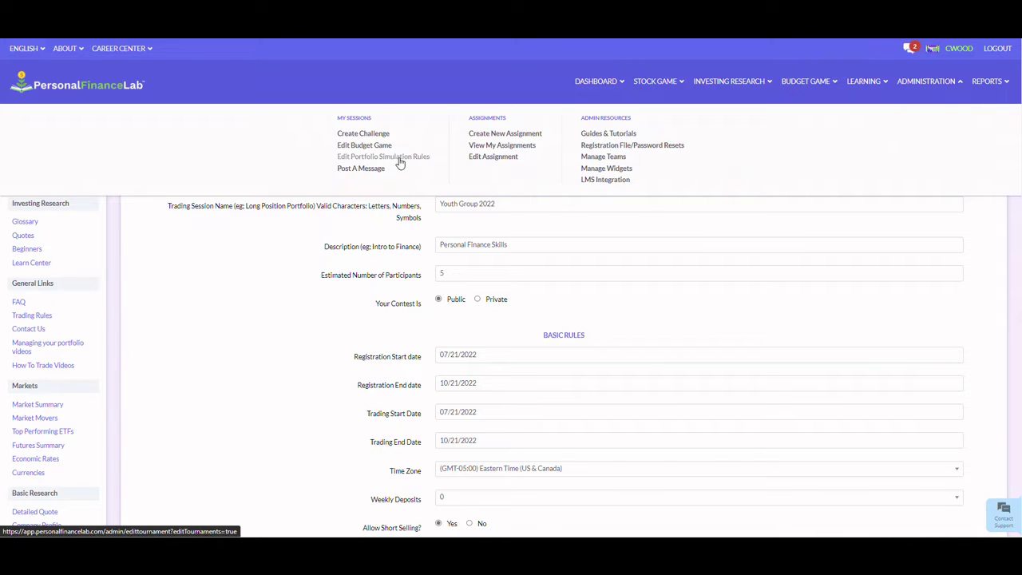
- Open the portfolio simulation rules of the Youth Group 2022 challenge for editing
{"action": "left_click", "coordinate": [924, 81]}
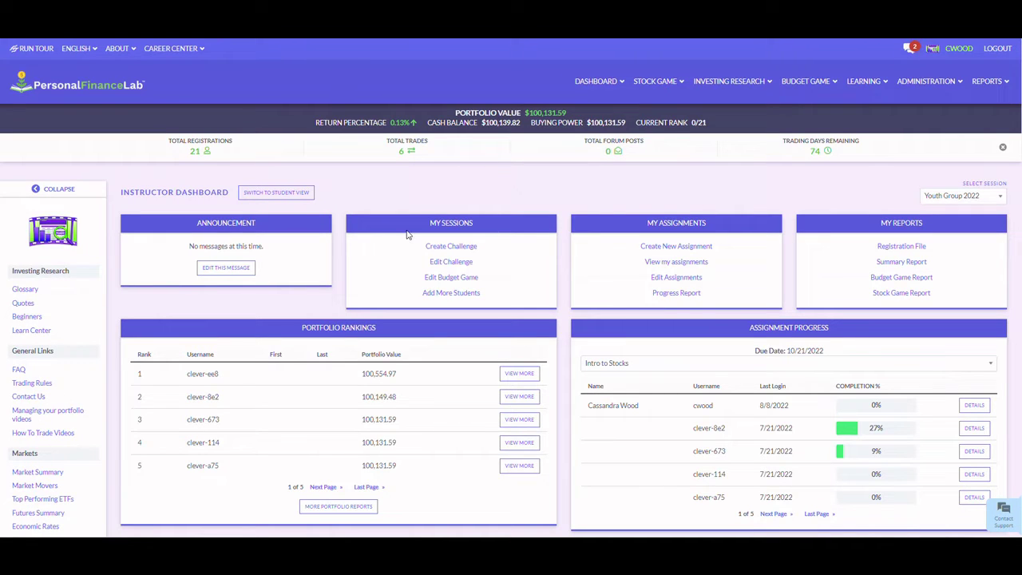
{"action": "left_click", "coordinate": [460, 266]}
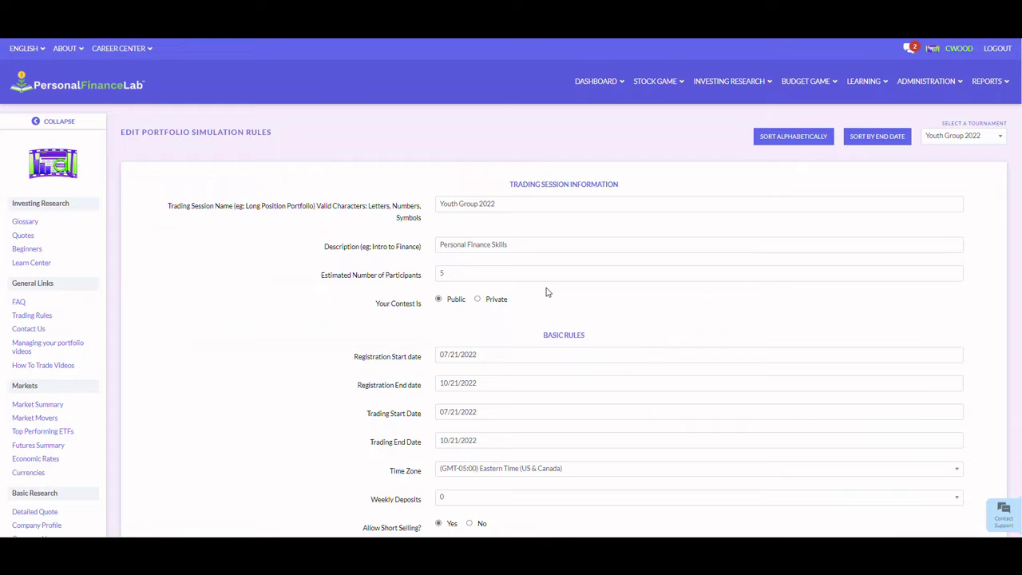
- Check the session name and description fields, and try the Private contest setting before restoring Public
{"action": "left_click", "coordinate": [515, 203]}
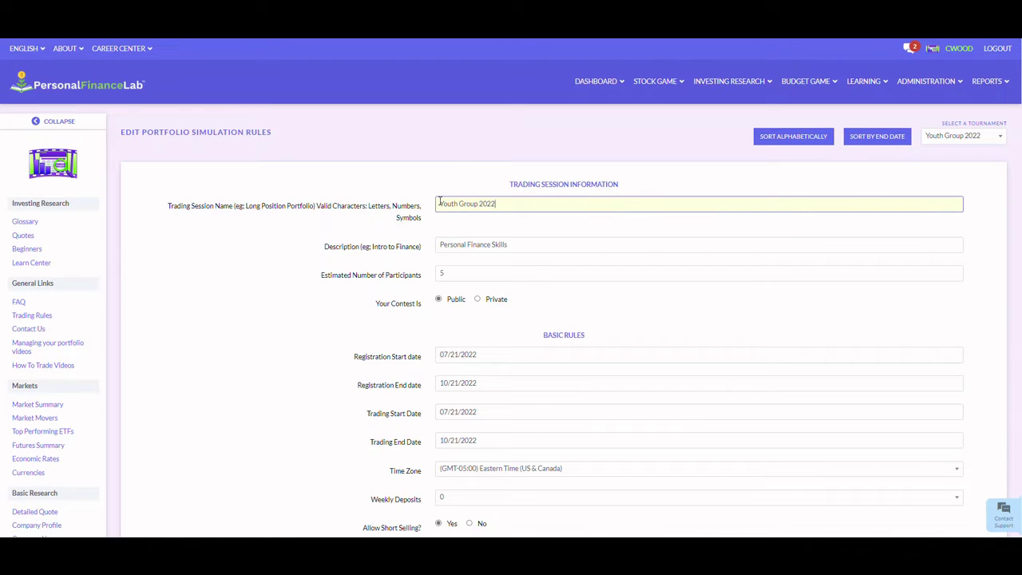
{"action": "left_click", "coordinate": [532, 242]}
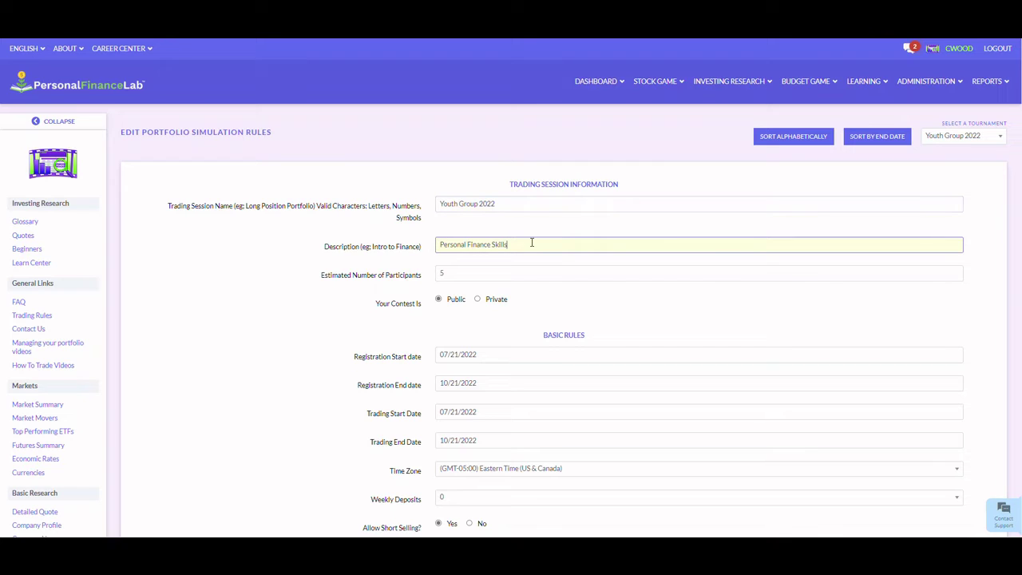
{"action": "left_click", "coordinate": [477, 300]}
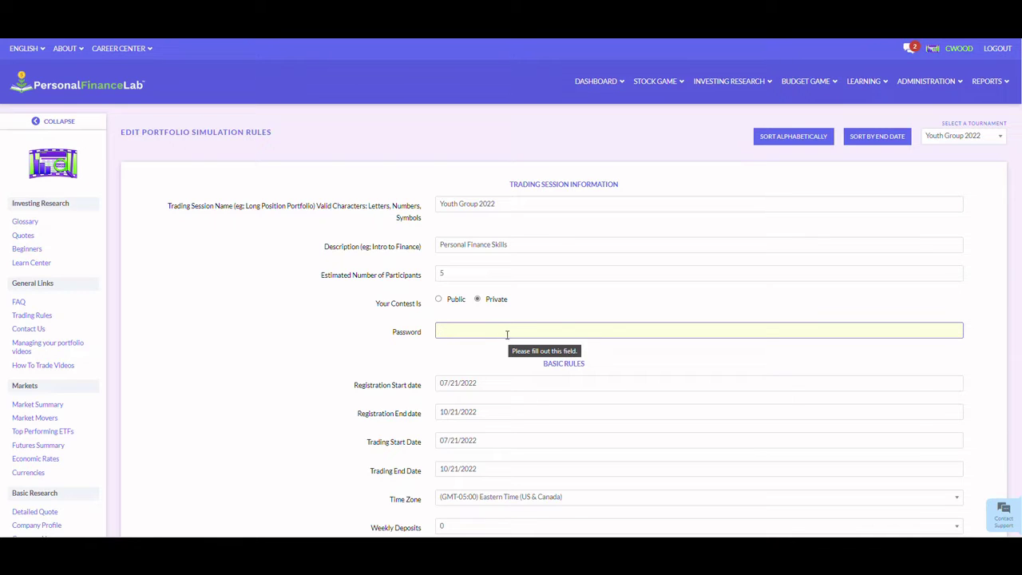
{"action": "left_click", "coordinate": [439, 300]}
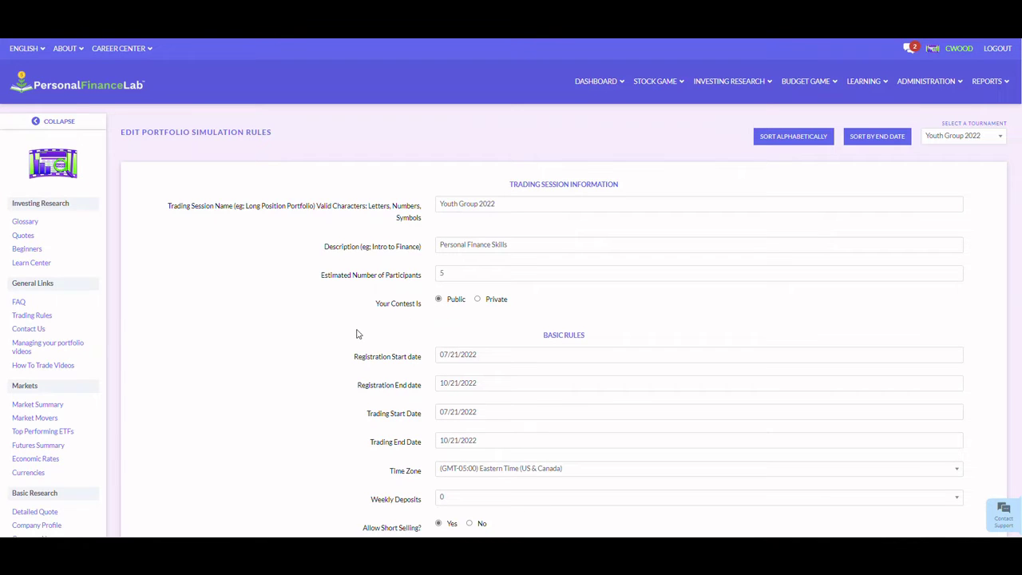
- Examine the weekly deposit amounts offered in the basic rules
{"action": "scroll", "coordinate": [357, 334], "scroll_direction": "down", "scroll_amount": 3}
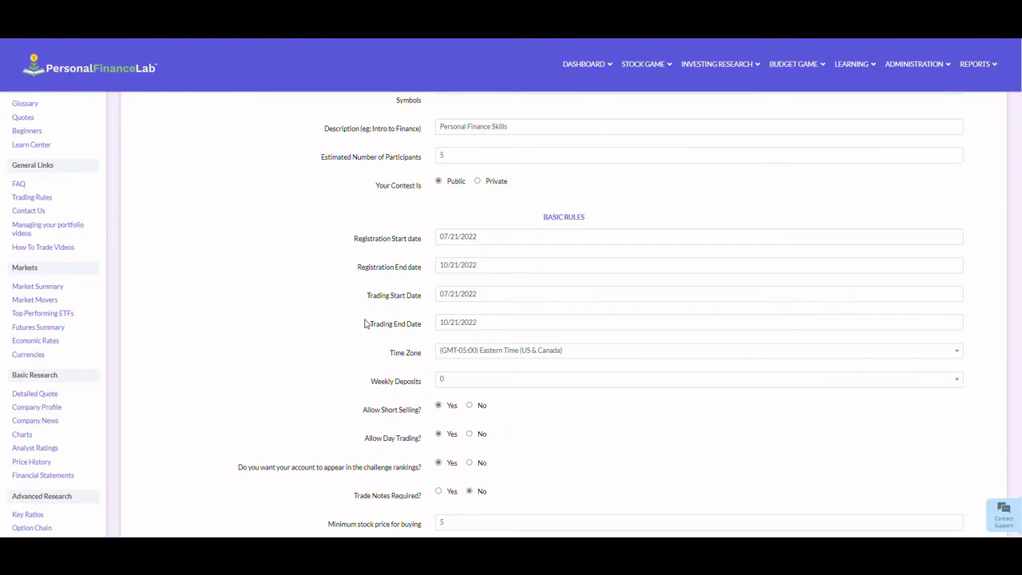
{"action": "scroll", "coordinate": [312, 324], "scroll_direction": "down", "scroll_amount": 1}
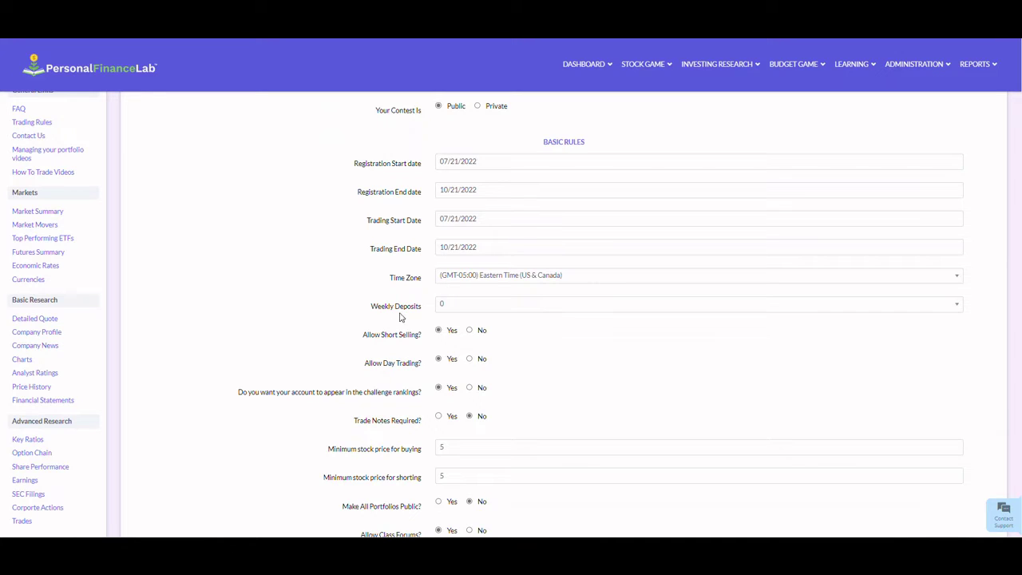
{"action": "left_click", "coordinate": [471, 309]}
{"action": "left_click", "coordinate": [452, 306]}
{"action": "left_click", "coordinate": [468, 304]}
{"action": "left_click", "coordinate": [454, 321]}
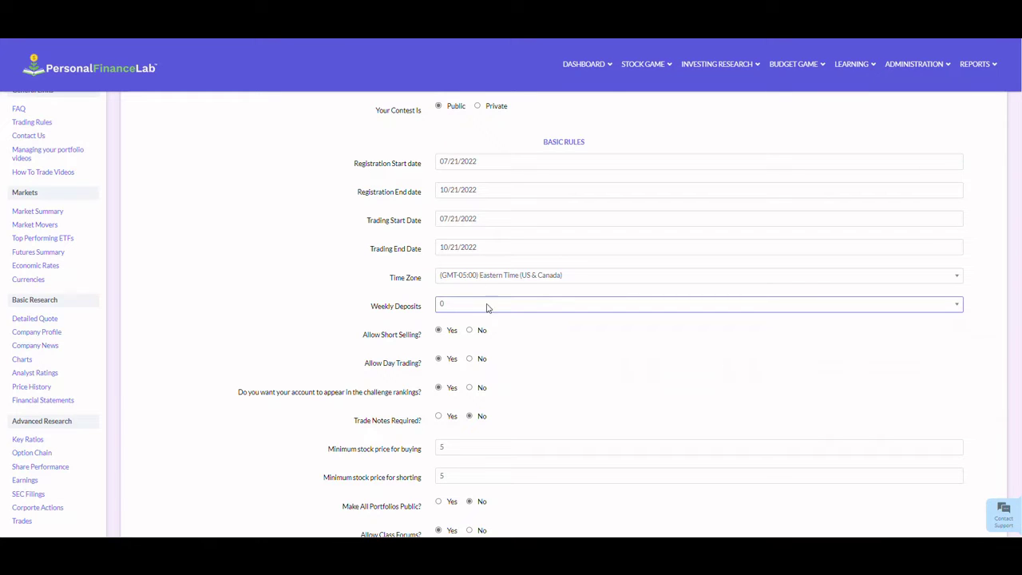
- Make trade notes required for the challenge by setting Trade Notes Required to Yes
{"action": "scroll", "coordinate": [516, 347], "scroll_direction": "down", "scroll_amount": 1}
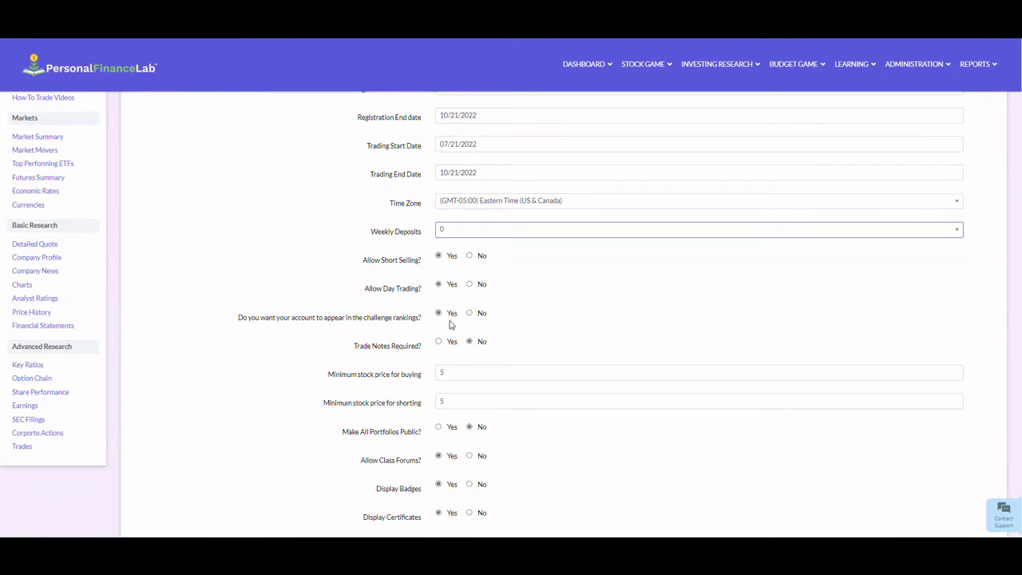
{"action": "scroll", "coordinate": [600, 326], "scroll_direction": "down", "scroll_amount": 1}
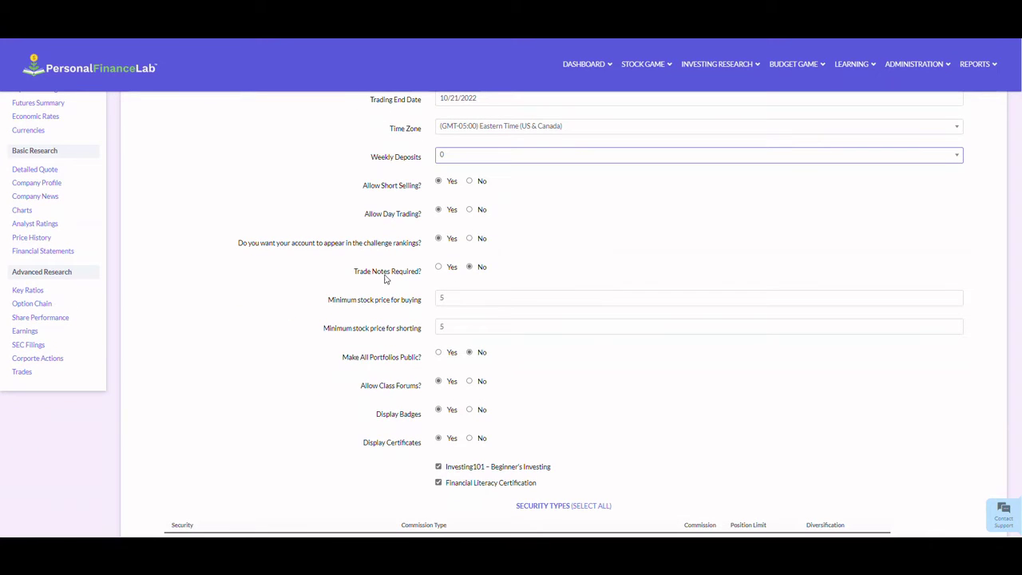
{"action": "left_click", "coordinate": [439, 270]}
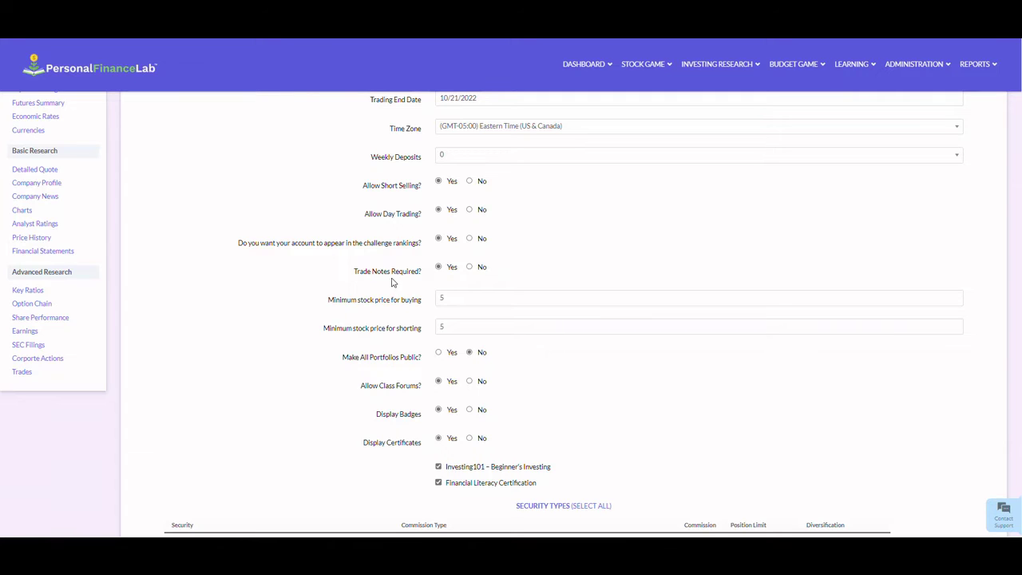
- Review the minimum stock price for buying, the public portfolios setting, the class forums setting and the badge display setting
{"action": "scroll", "coordinate": [495, 276], "scroll_direction": "down", "scroll_amount": 1}
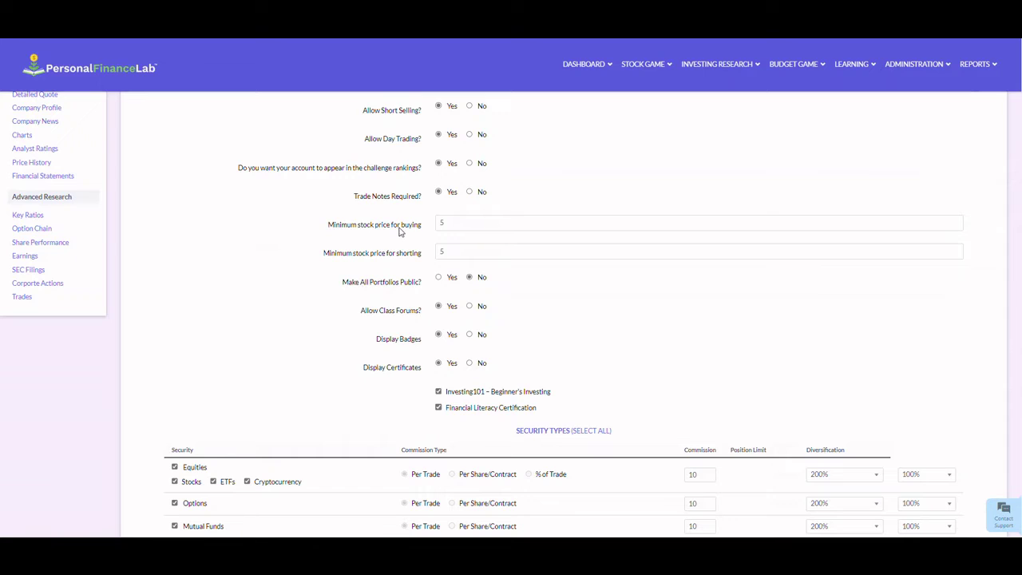
{"action": "left_click_drag", "start_coordinate": [323, 229], "coordinate": [426, 231]}
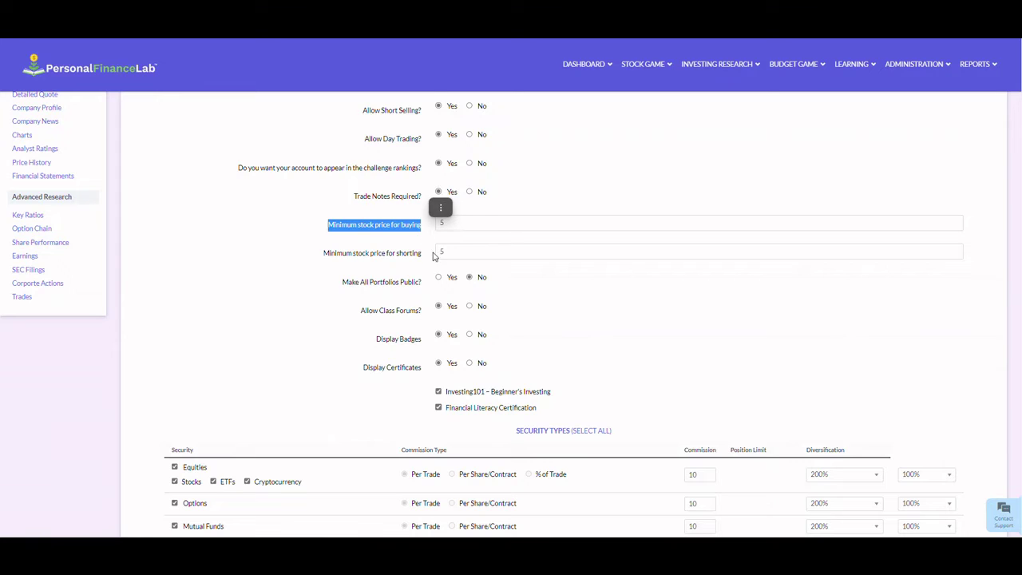
{"action": "left_click", "coordinate": [595, 291]}
{"action": "scroll", "coordinate": [495, 230], "scroll_direction": "down", "scroll_amount": 1}
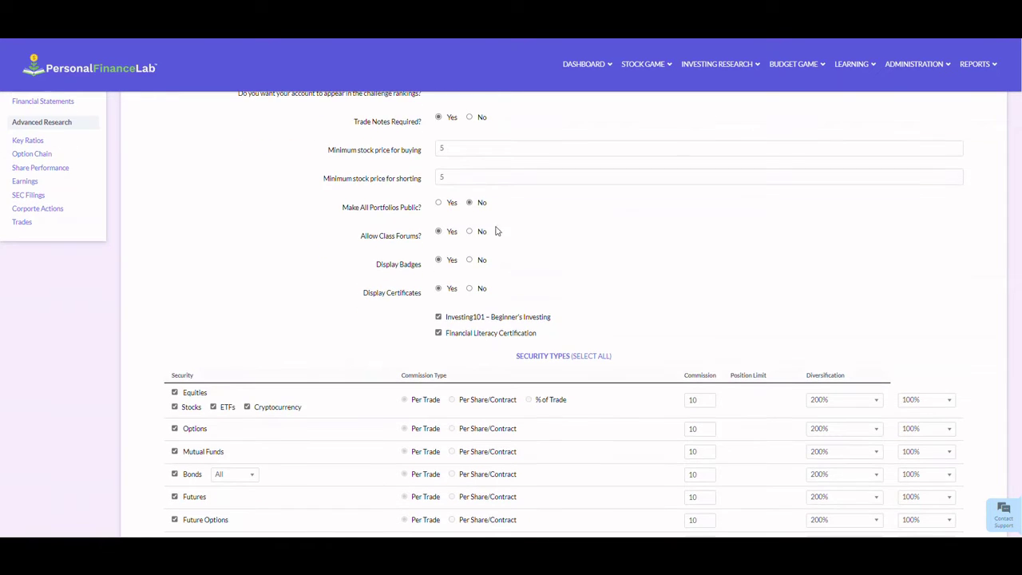
{"action": "left_click", "coordinate": [440, 203]}
{"action": "left_click", "coordinate": [470, 203]}
{"action": "left_click", "coordinate": [439, 232]}
{"action": "left_click_drag", "start_coordinate": [376, 266], "coordinate": [423, 267]}
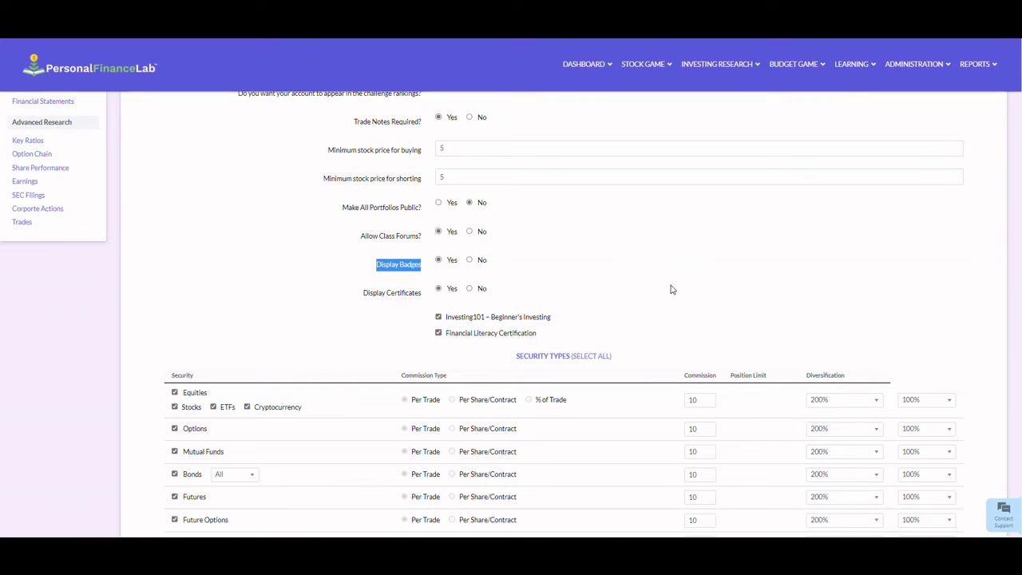
- Set the diversification limit for Equities to 25% in the security types
{"action": "scroll", "coordinate": [673, 286], "scroll_direction": "down", "scroll_amount": 2}
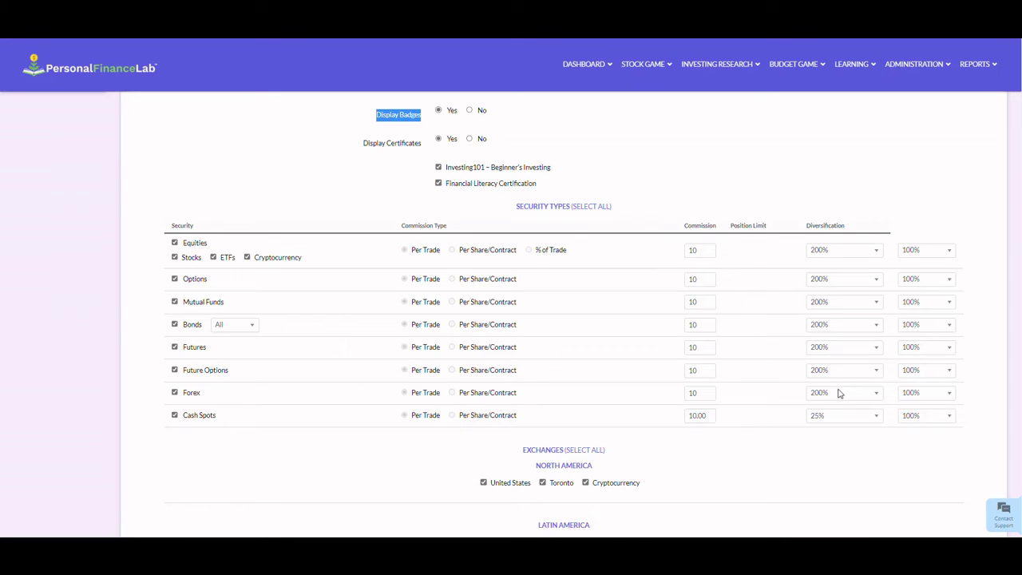
{"action": "left_click", "coordinate": [838, 250]}
{"action": "left_click", "coordinate": [836, 286]}
- Turn on Customize Exchanges and name the first custom exchange "ETFs from Sector X", ready for its symbols
{"action": "scroll", "coordinate": [834, 259], "scroll_direction": "down", "scroll_amount": 2}
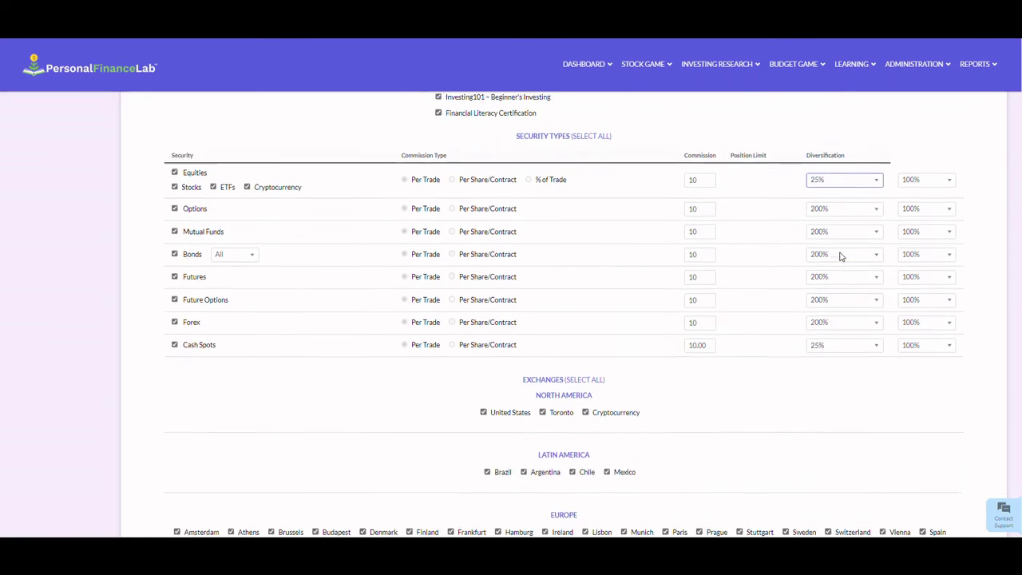
{"action": "scroll", "coordinate": [798, 280], "scroll_direction": "down", "scroll_amount": 1}
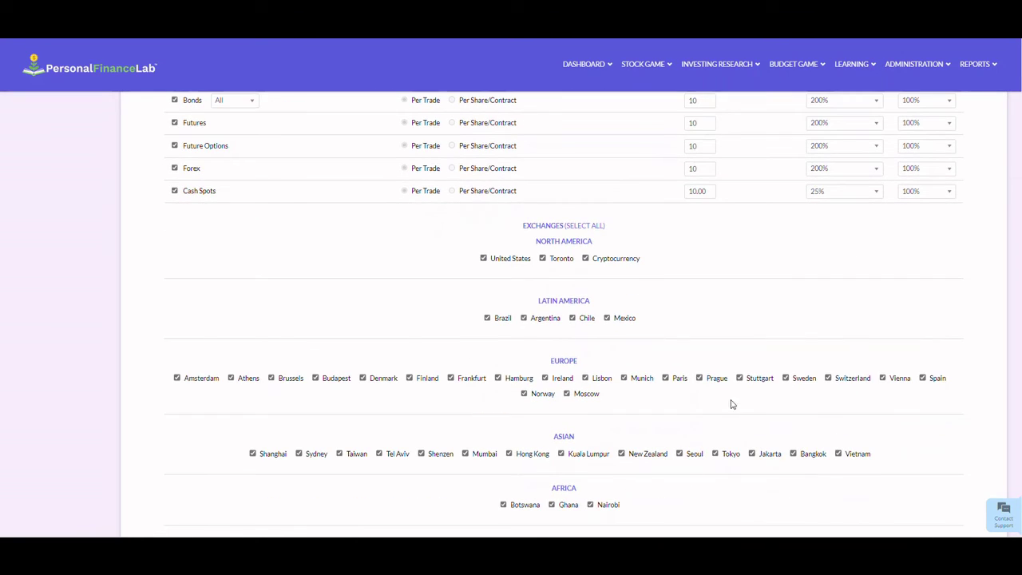
{"action": "scroll", "coordinate": [735, 405], "scroll_direction": "down", "scroll_amount": 1}
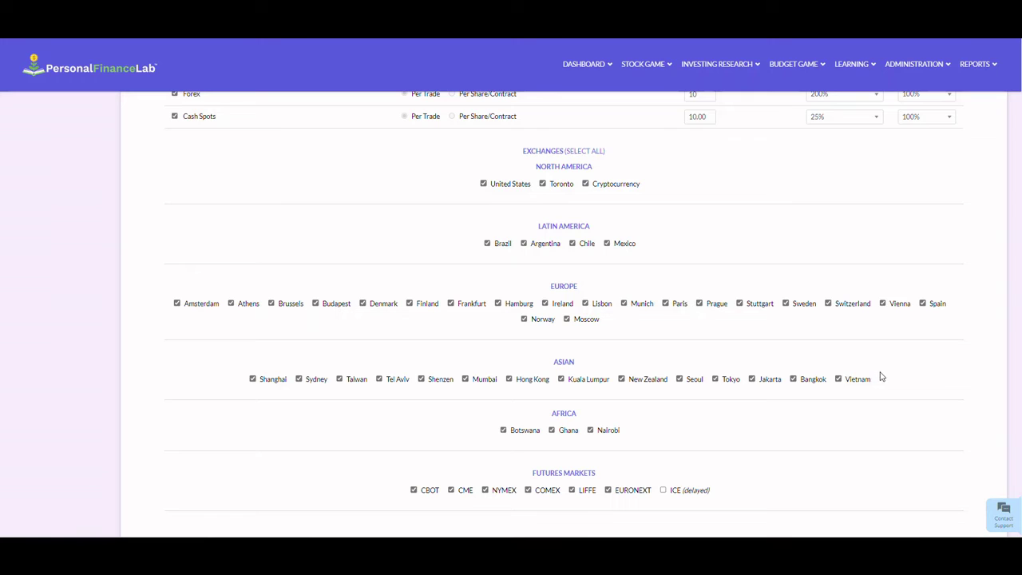
{"action": "scroll", "coordinate": [885, 377], "scroll_direction": "down", "scroll_amount": 1}
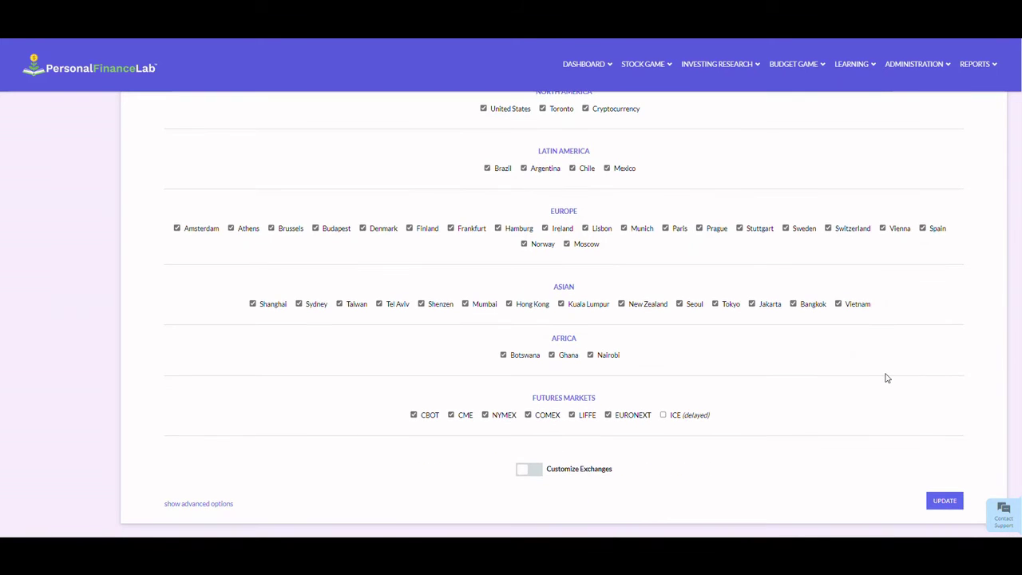
{"action": "left_click", "coordinate": [529, 471]}
{"action": "scroll", "coordinate": [523, 415], "scroll_direction": "down", "scroll_amount": 2}
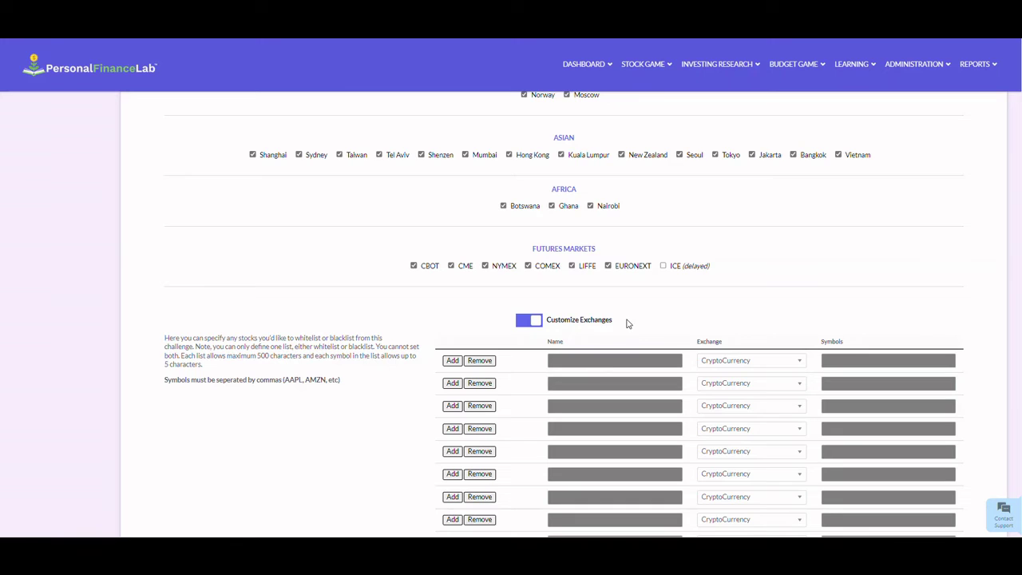
{"action": "left_click", "coordinate": [615, 361]}
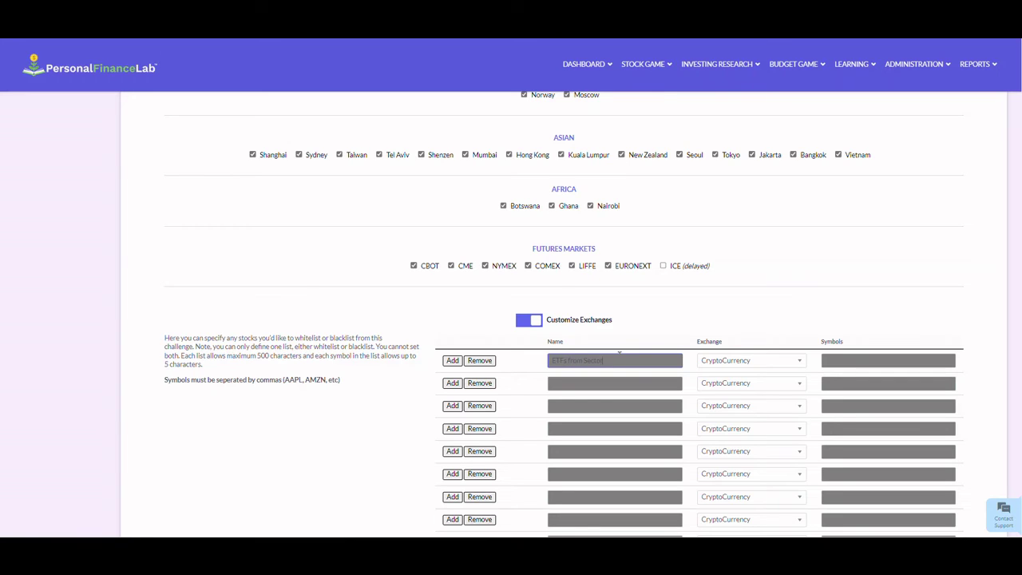
{"action": "left_click", "coordinate": [826, 360]}
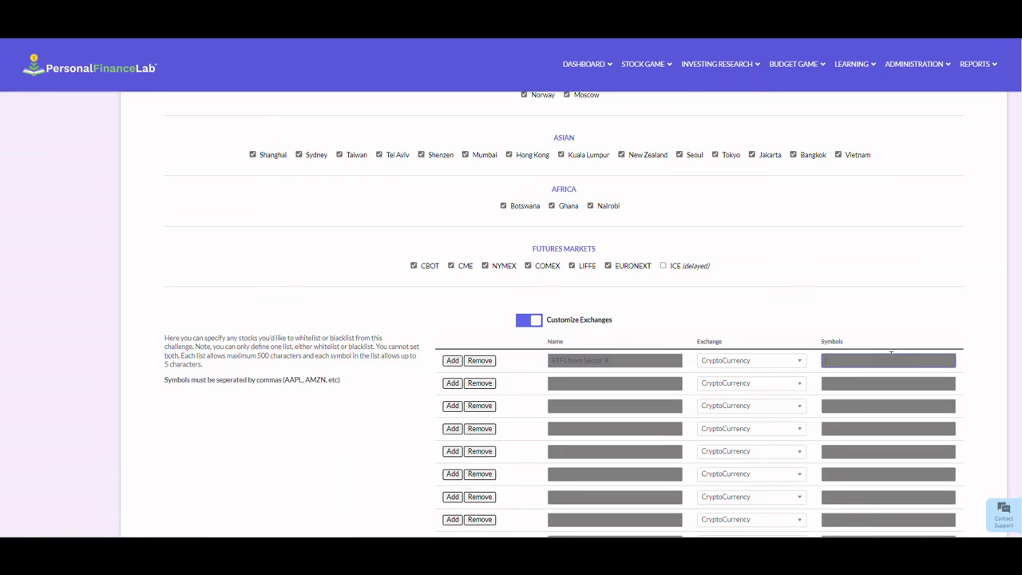
- Look at the Blacklisted stocks entry and return to the trading session information at the start of the form
{"action": "scroll", "coordinate": [891, 352], "scroll_direction": "down", "scroll_amount": 10}
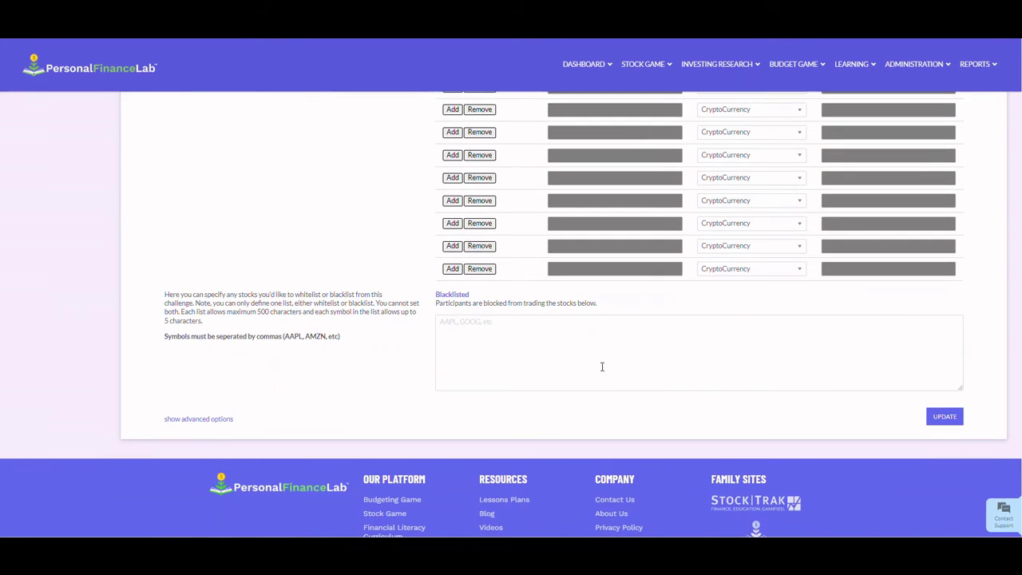
{"action": "left_click", "coordinate": [536, 344]}
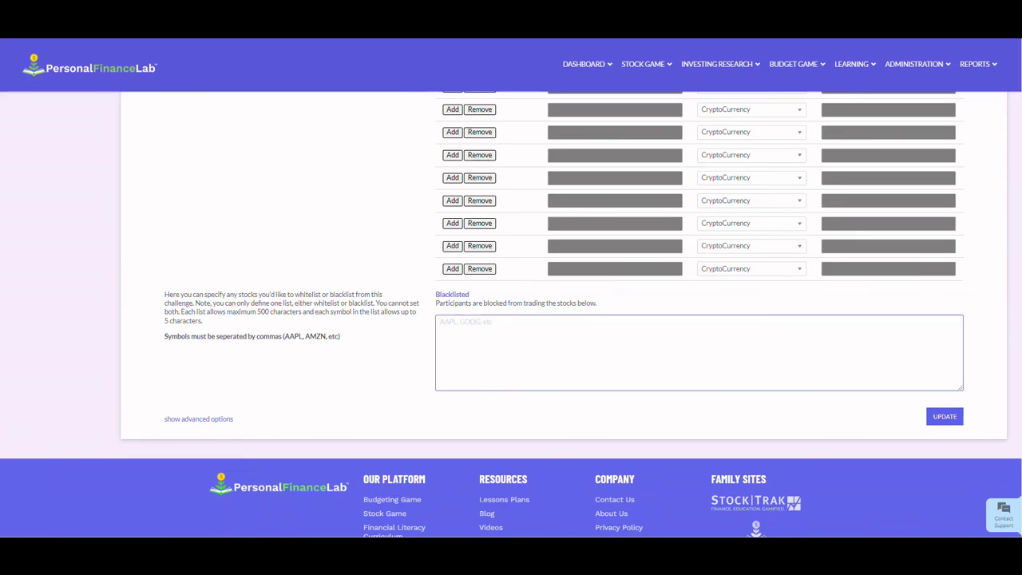
{"action": "scroll", "coordinate": [1018, 239], "scroll_direction": "up", "scroll_amount": 15}
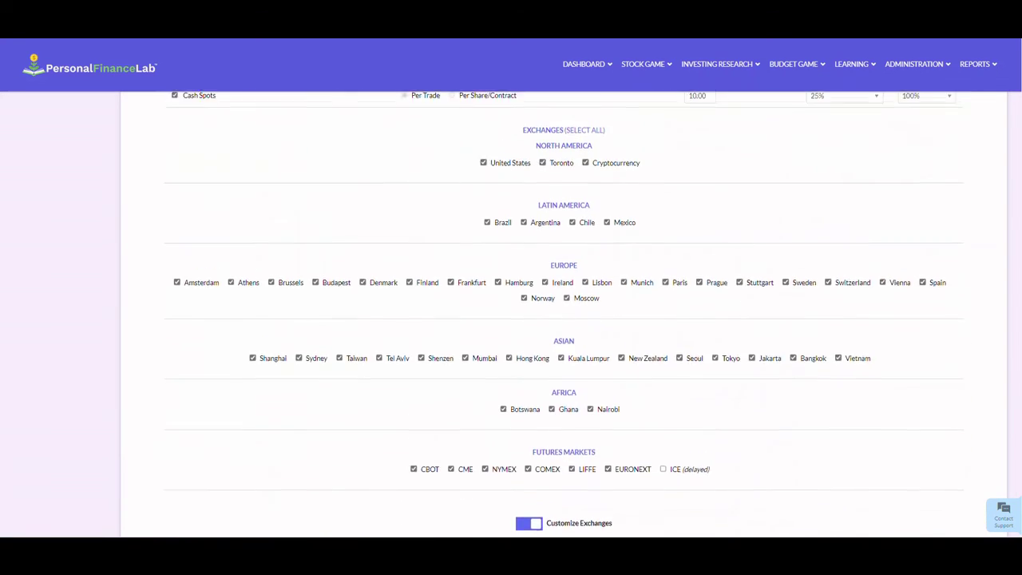
{"action": "left_click_drag", "start_coordinate": [1018, 239], "coordinate": [1018, 93]}
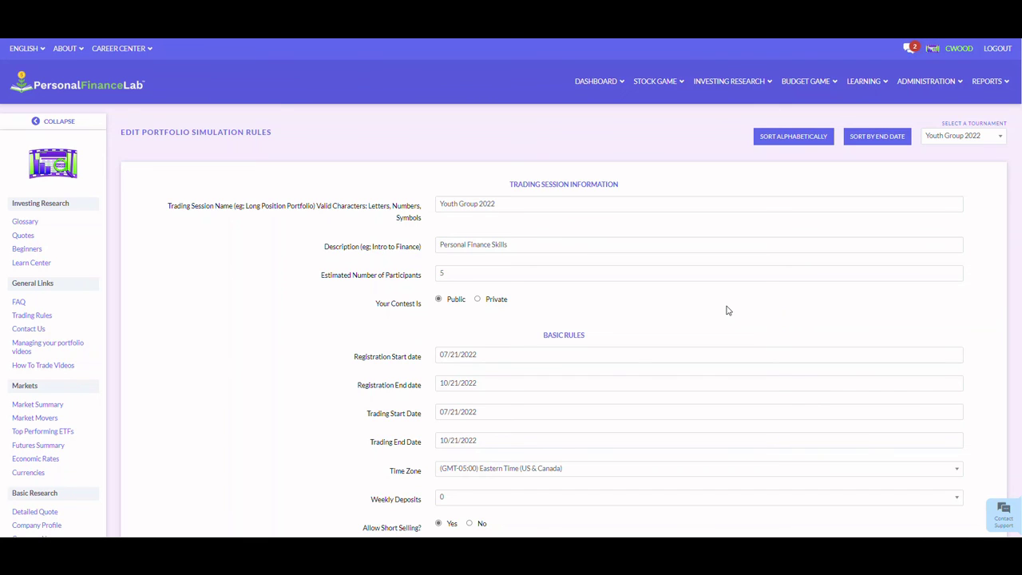
- View the Contact Support message form and close it without submitting
{"action": "left_click", "coordinate": [1003, 515]}
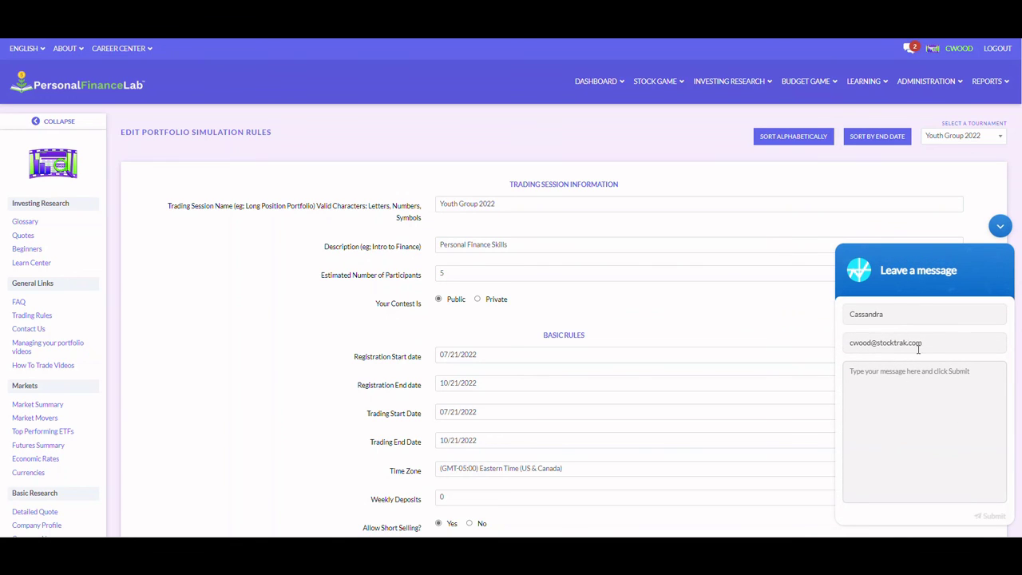
{"action": "left_click", "coordinate": [1001, 227]}
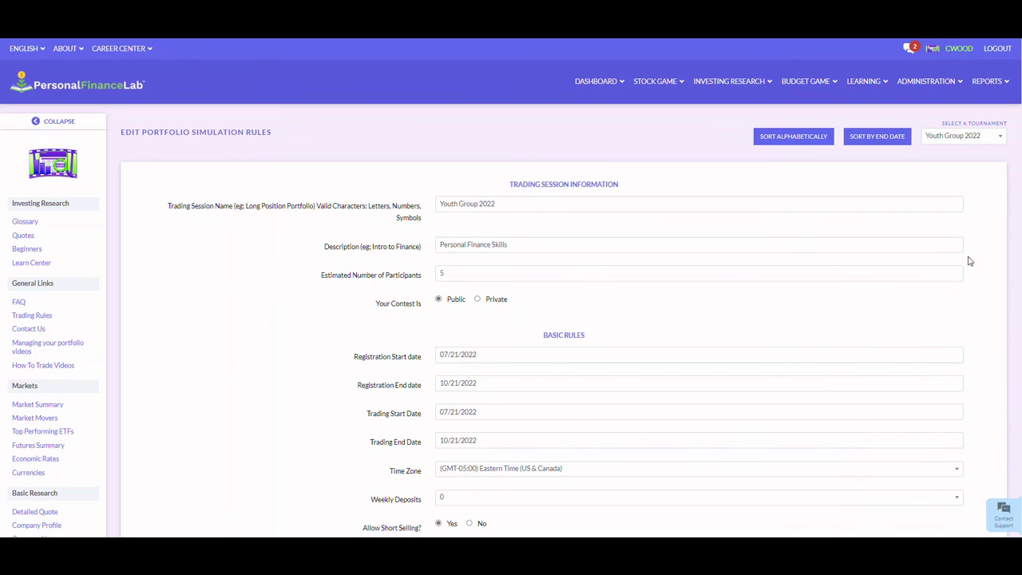